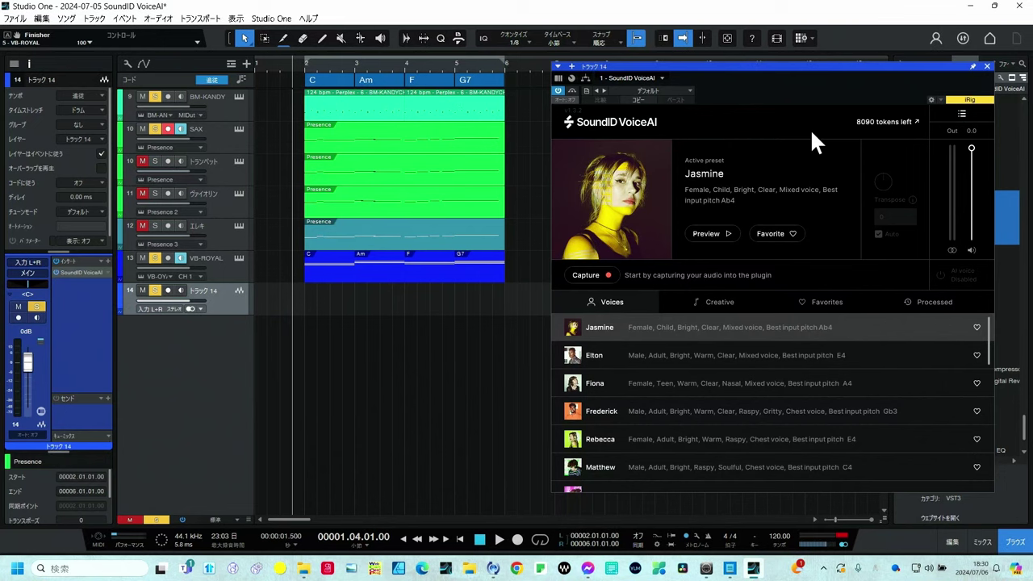
Open the SAX track's part in the note editor and audition the phrase with the rhythm track.
{"action": "double_click", "coordinate": [394, 148]}
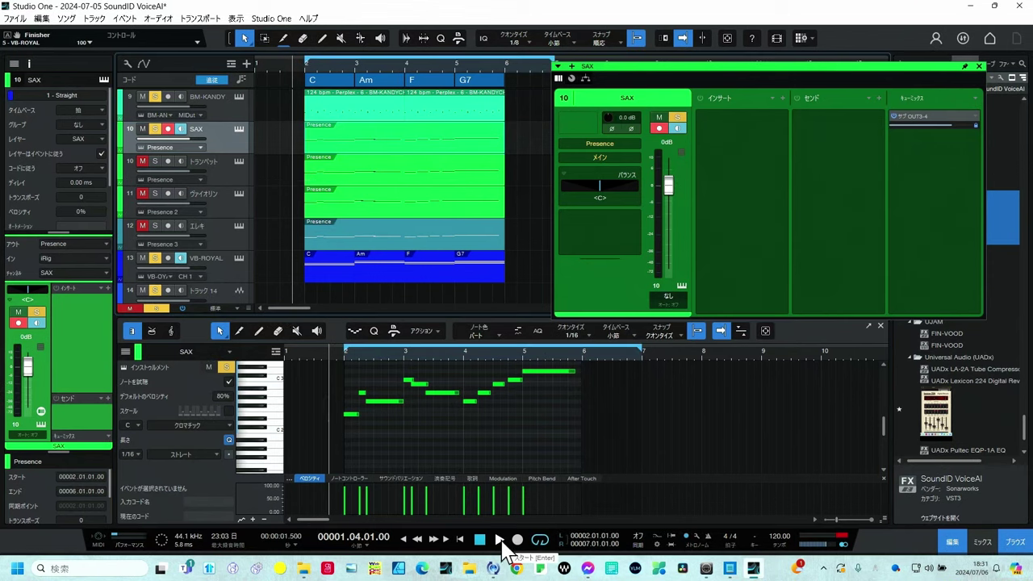
{"action": "left_click", "coordinate": [500, 540]}
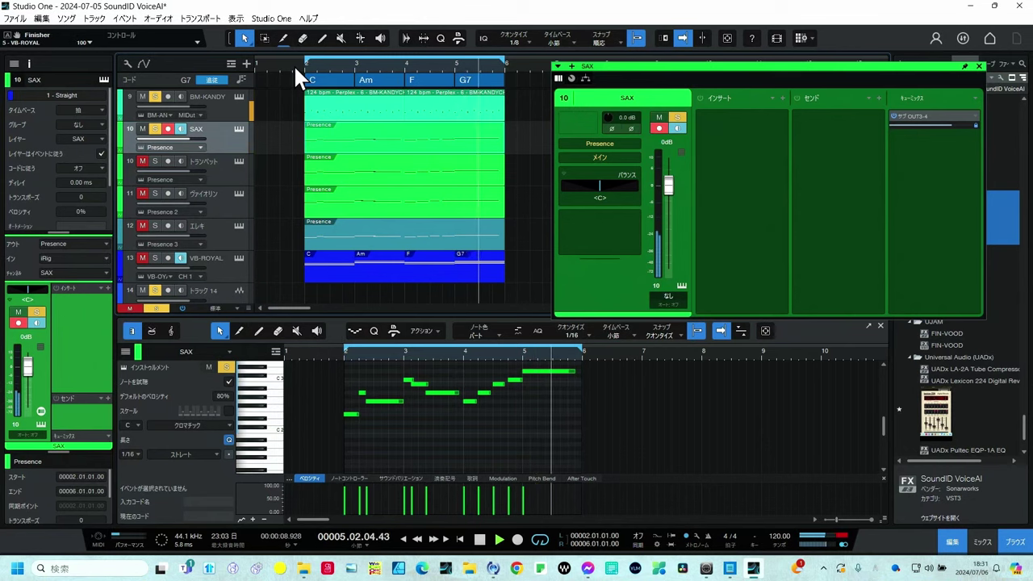
{"action": "key", "text": "space"}
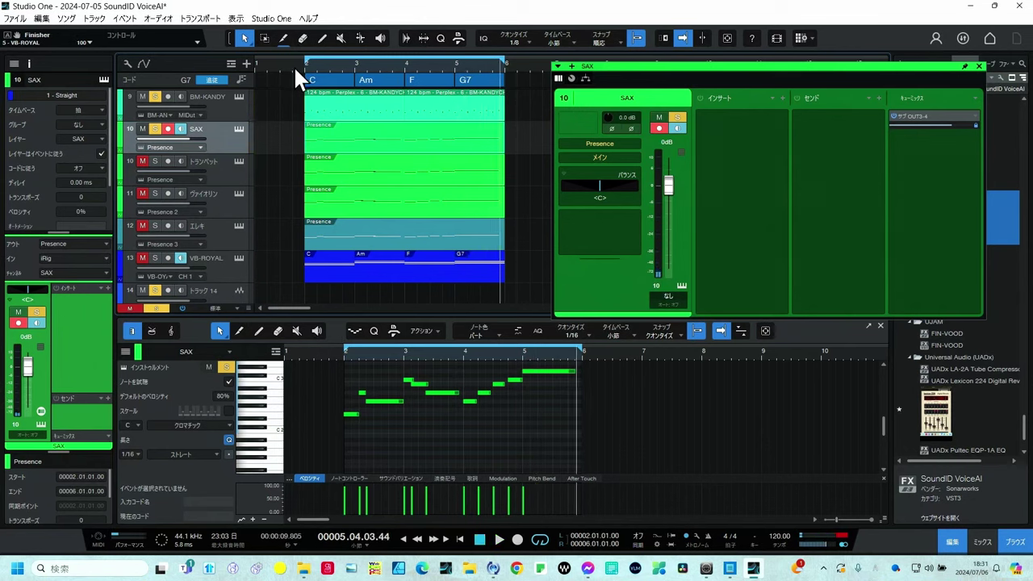
Audition the トランペット and ヴァイオリン instrument tracks in turn from bar 2, soloing each for its playback.
{"action": "key", "text": "space"}
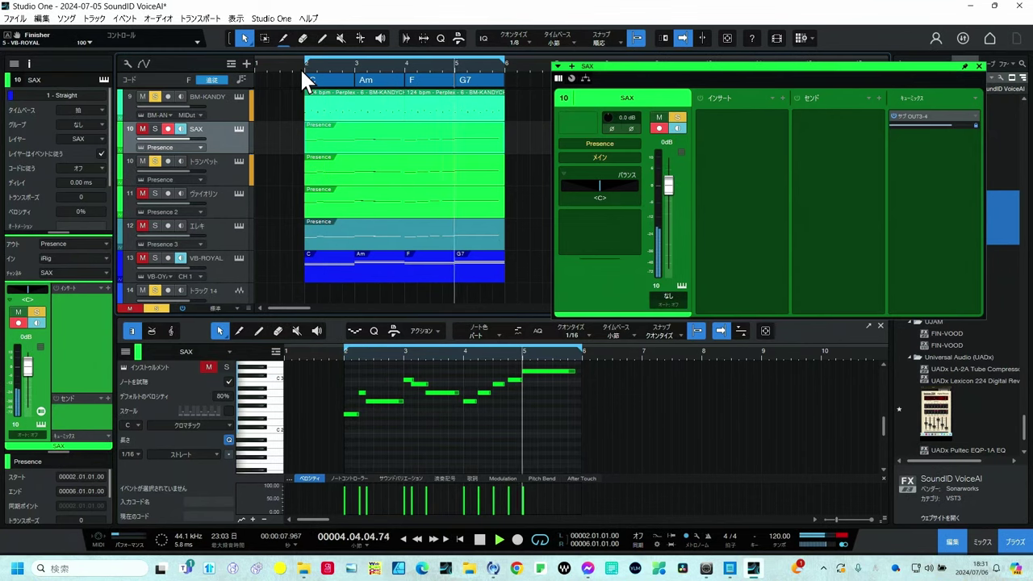
{"action": "key", "text": "space"}
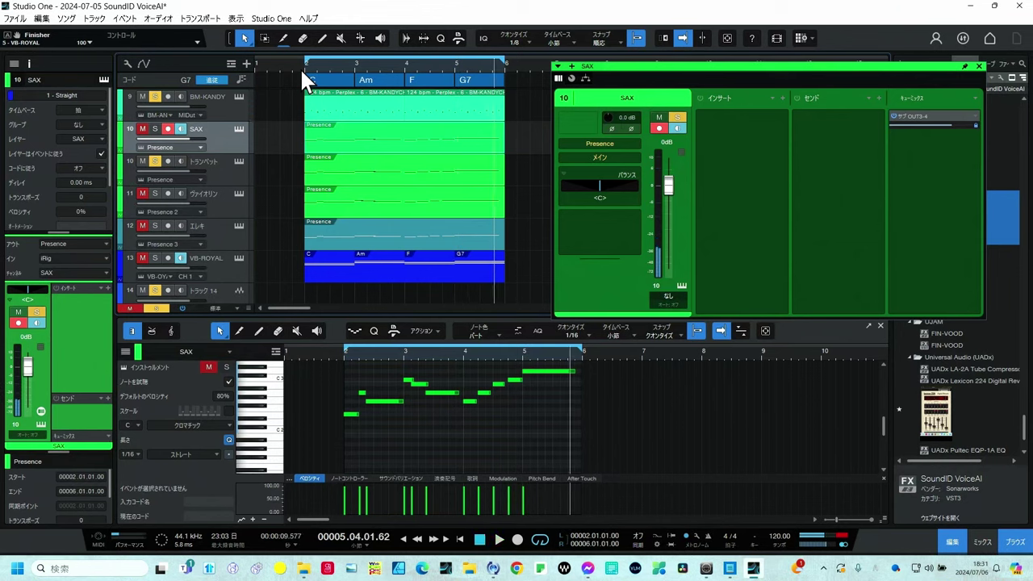
{"action": "left_click", "coordinate": [156, 194]}
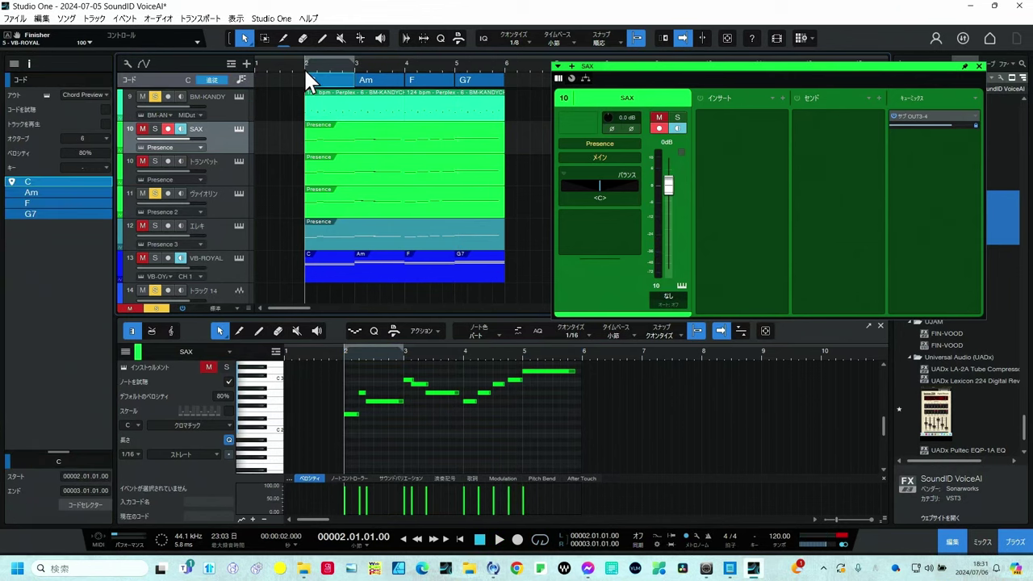
{"action": "key", "text": "space"}
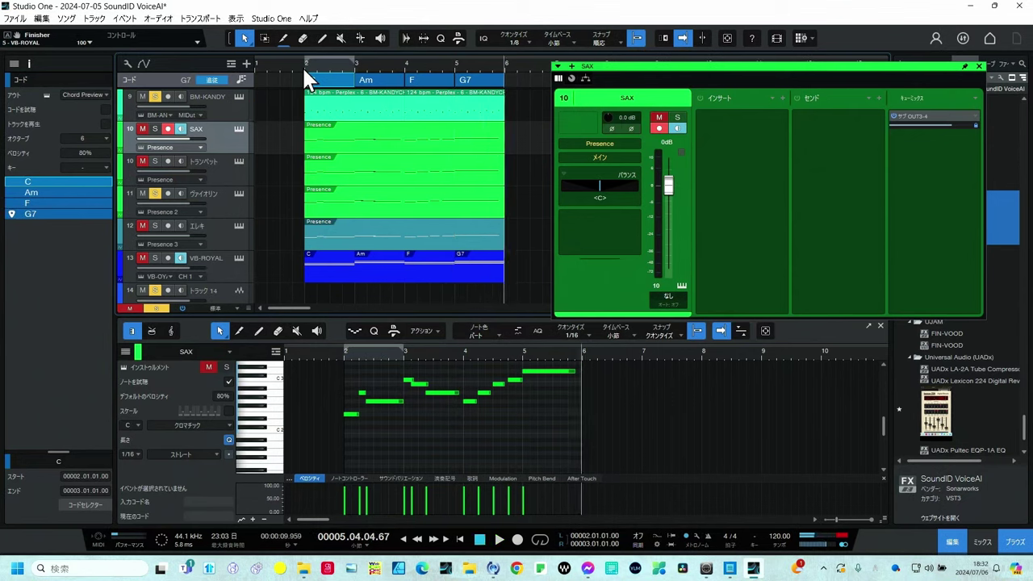
Audition the エレキ and VB-ROYAL instrument tracks in turn from bar 2, soloing each for its playback.
{"action": "left_click", "coordinate": [303, 65]}
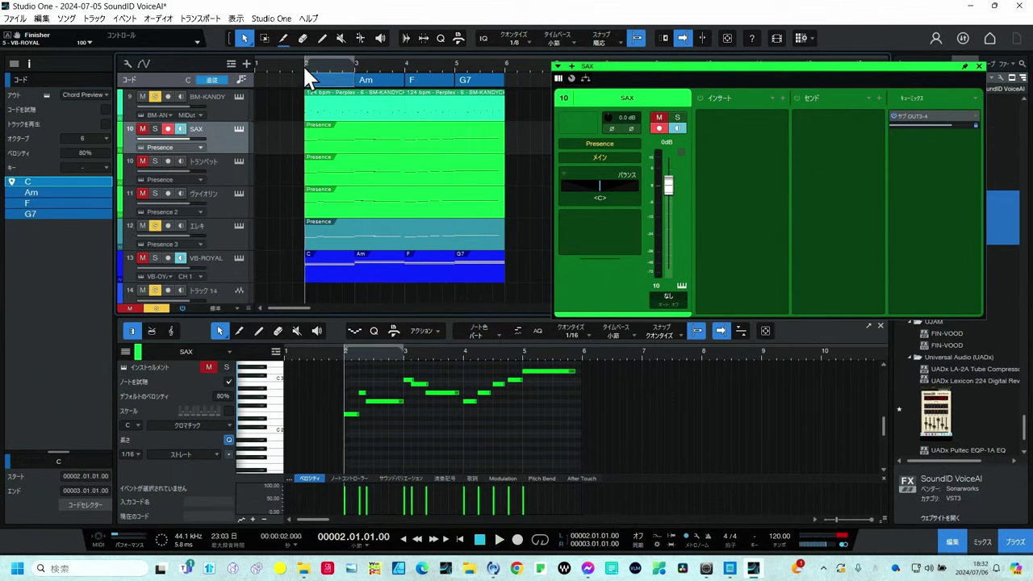
{"action": "key", "text": "space"}
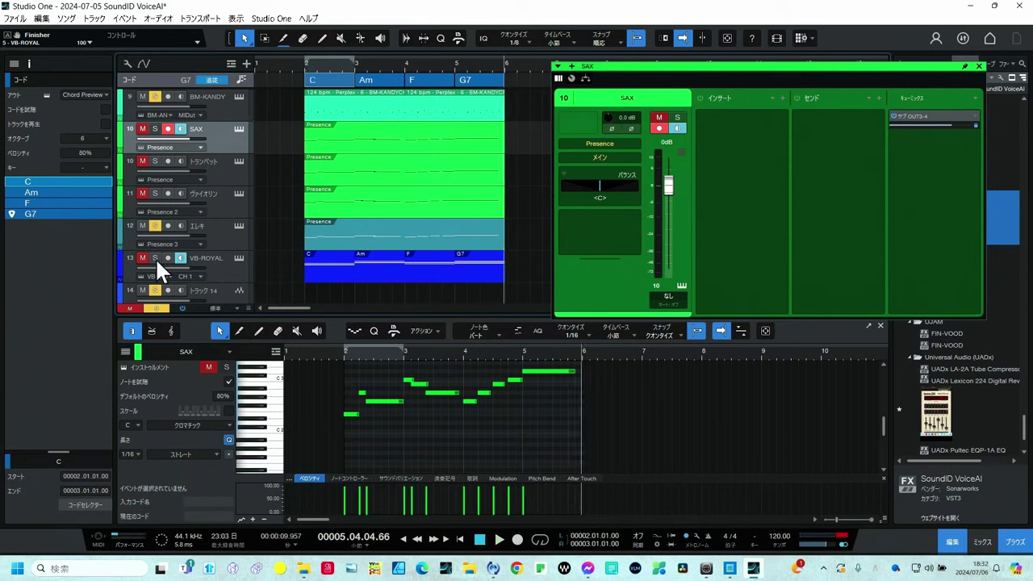
{"action": "left_click", "coordinate": [306, 65]}
{"action": "key", "text": "space"}
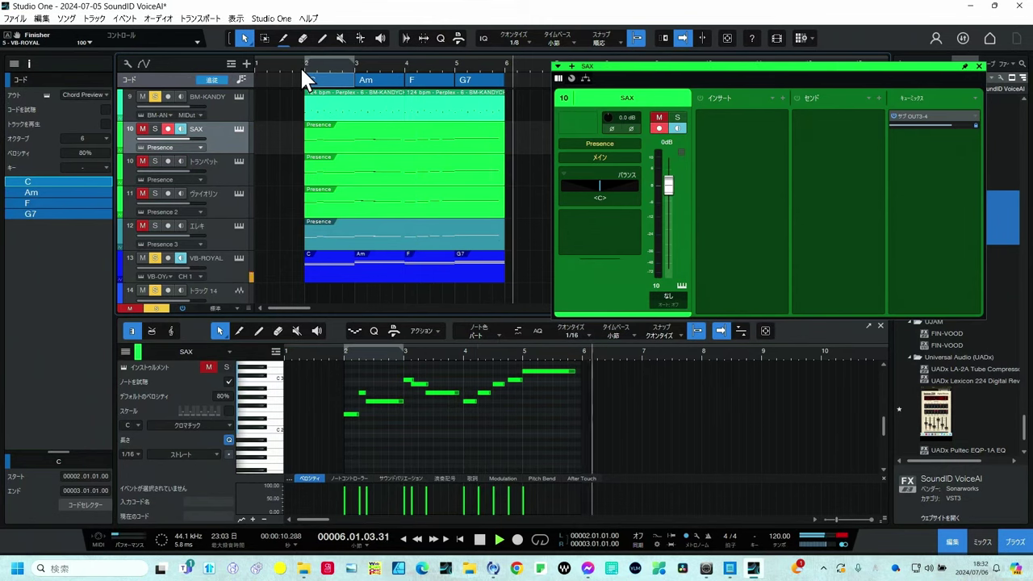
{"action": "key", "text": "space"}
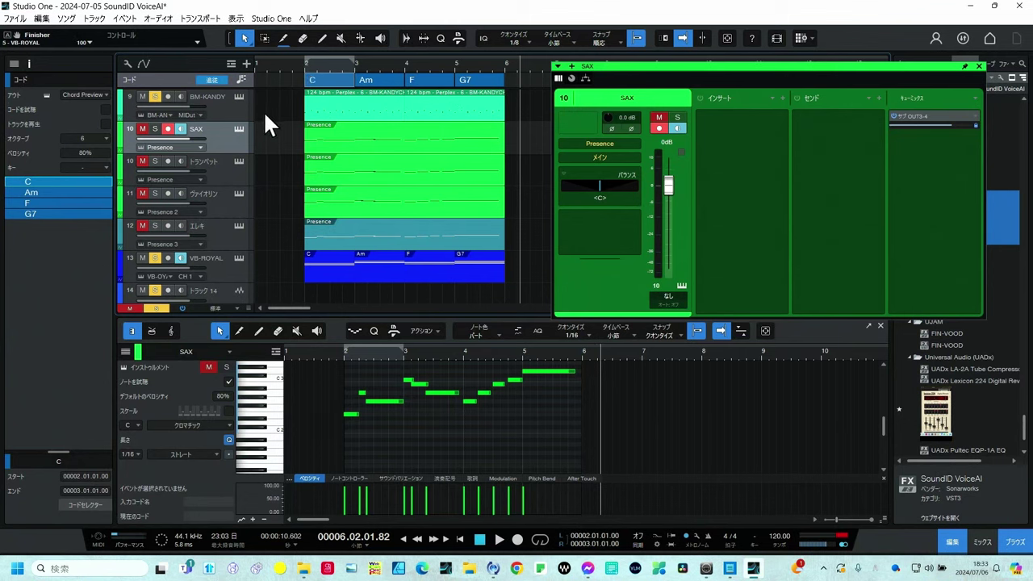
Convert the five instrument tracks from SAX through VB-ROYAL to audio tracks.
{"action": "left_click", "coordinate": [222, 257], "text": "shift"}
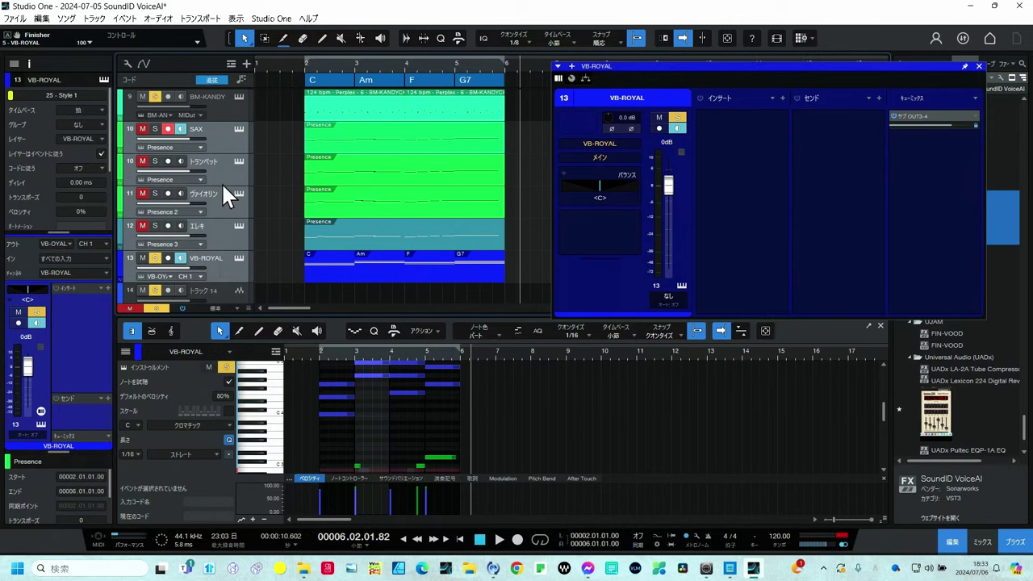
{"action": "right_click", "coordinate": [226, 147]}
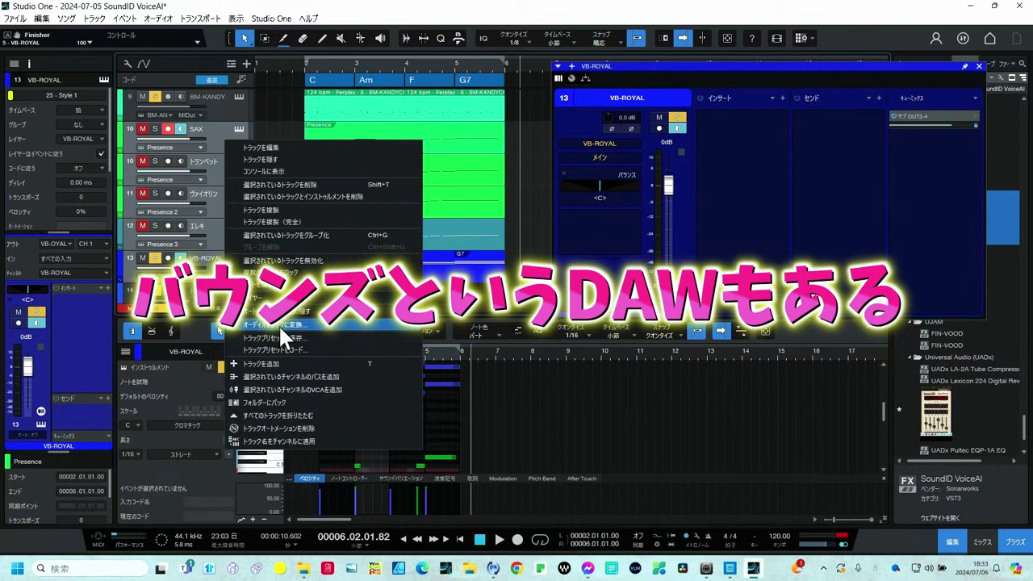
{"action": "left_click", "coordinate": [278, 325]}
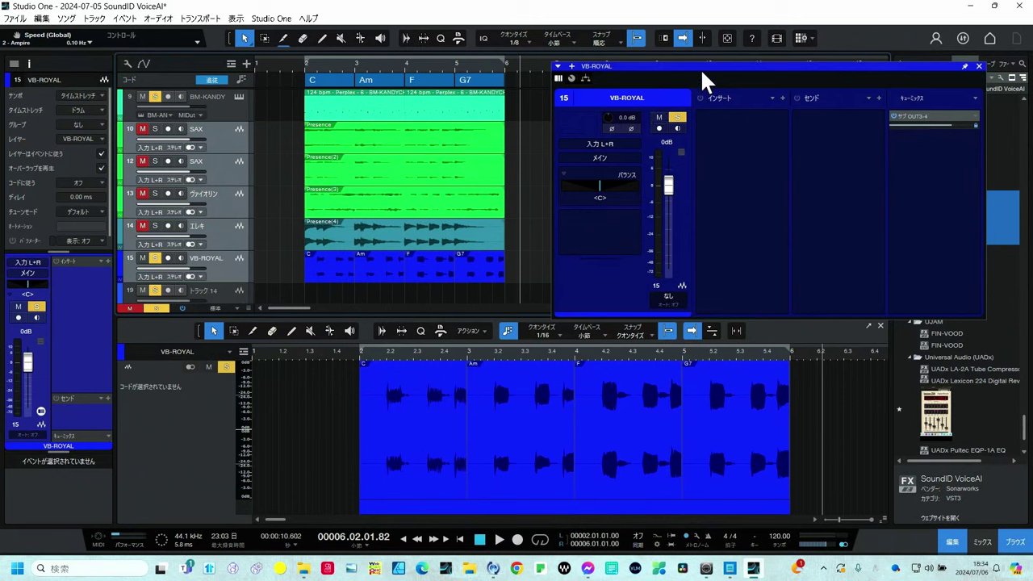
Insert SoundID VoiceAI on the converted audio tracks and open the plugin for the first SAX track.
{"action": "left_click_drag", "start_coordinate": [941, 220], "coordinate": [226, 138]}
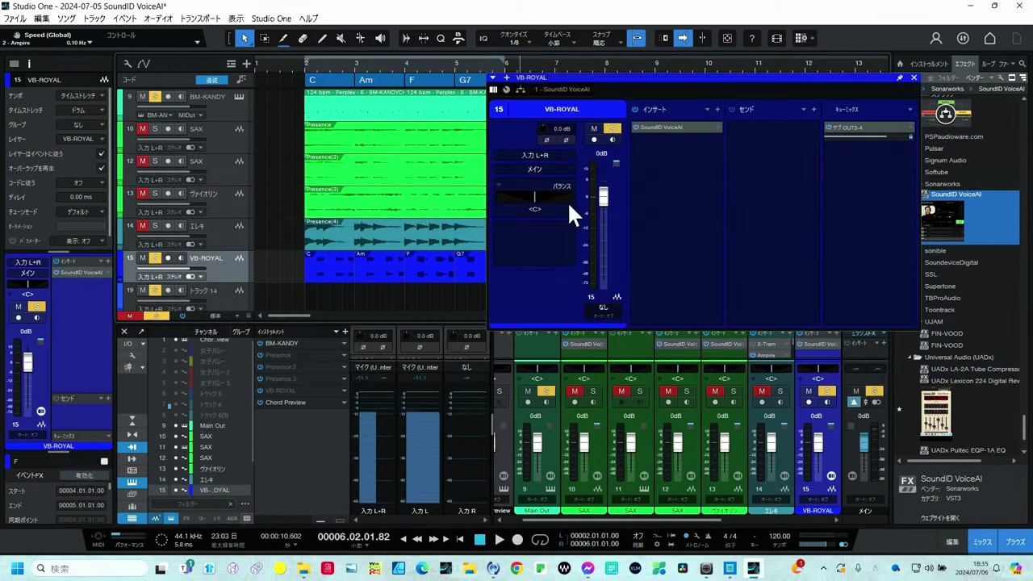
{"action": "left_click", "coordinate": [914, 79]}
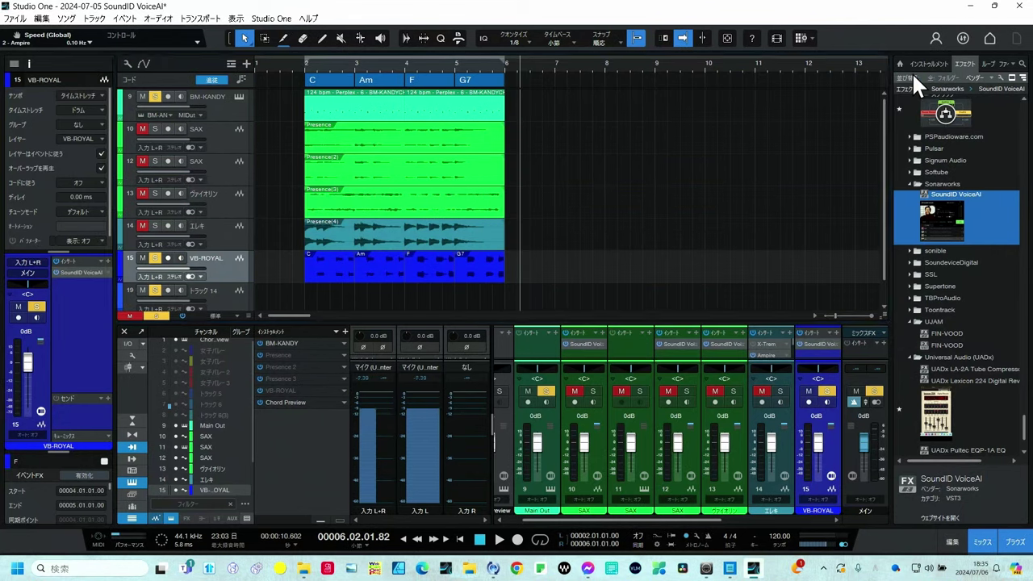
{"action": "left_click", "coordinate": [227, 131]}
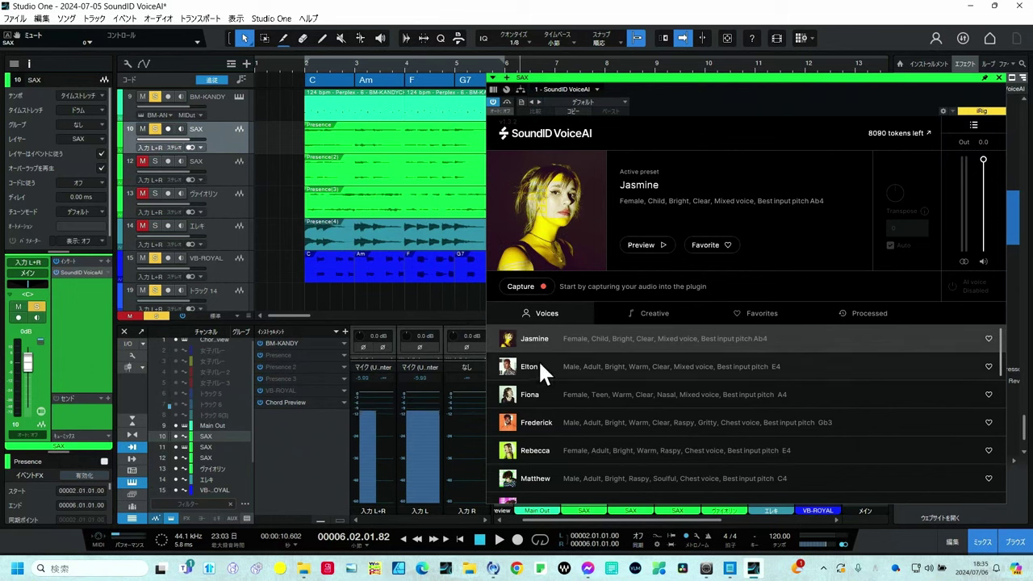
Choose the Saxophone preset from the creative sounds in SoundID VoiceAI and preview it.
{"action": "left_click", "coordinate": [661, 310]}
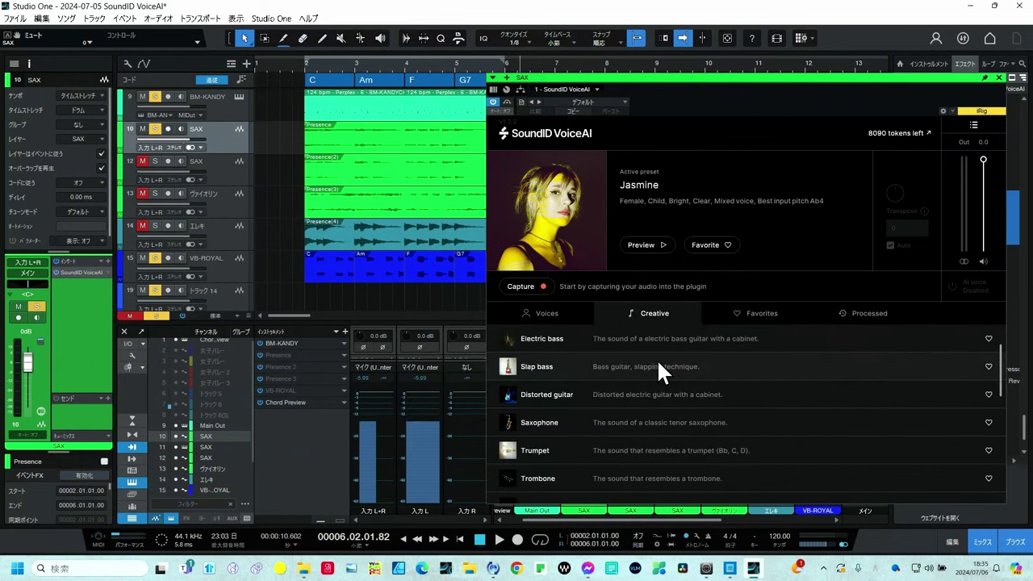
{"action": "left_click", "coordinate": [652, 432]}
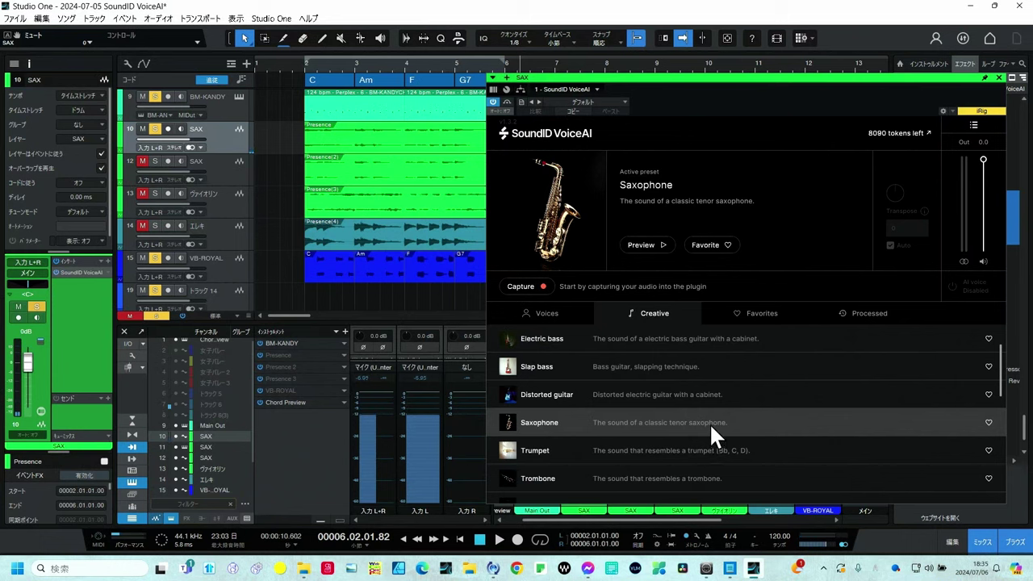
{"action": "left_click", "coordinate": [664, 245]}
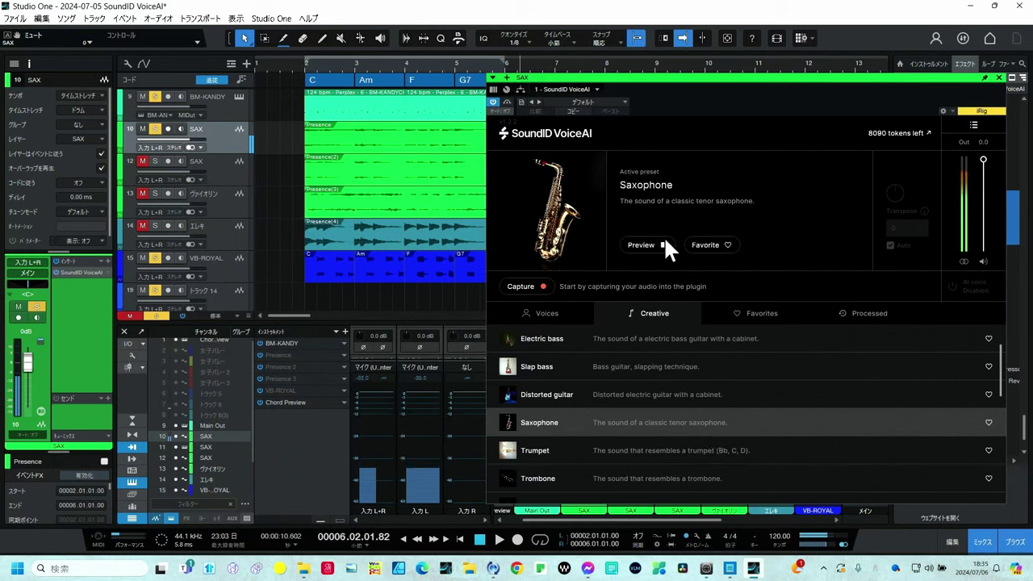
{"action": "left_click", "coordinate": [665, 241]}
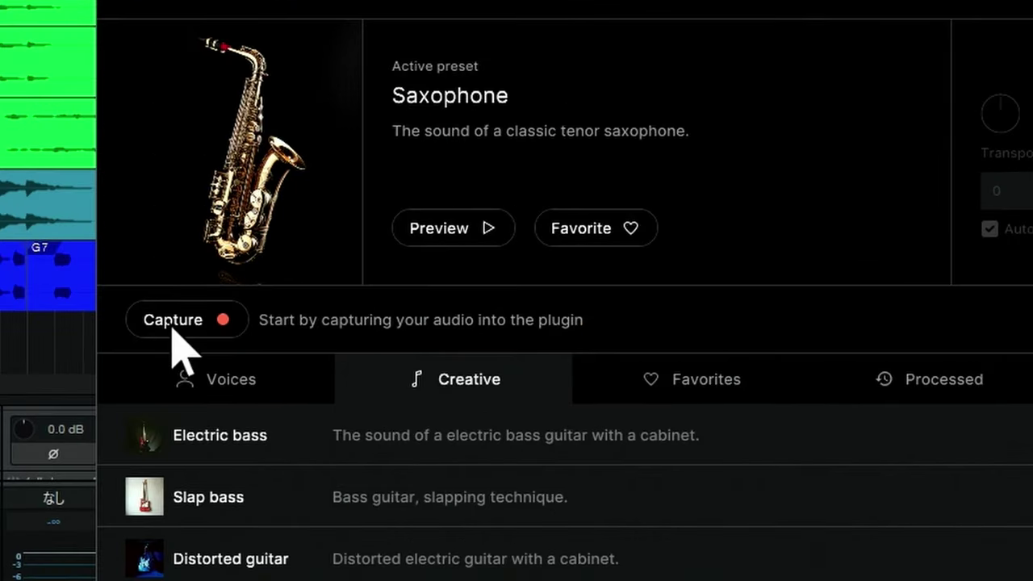
Capture the SAX track's audio into SoundID VoiceAI and process it with the Saxophone preset.
{"action": "left_click", "coordinate": [179, 339]}
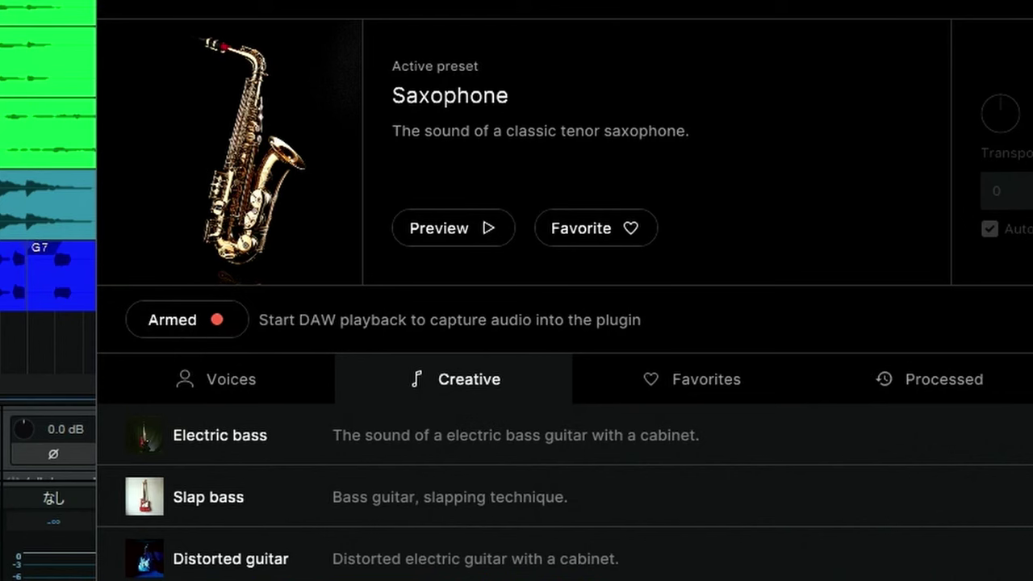
{"action": "key", "text": "space"}
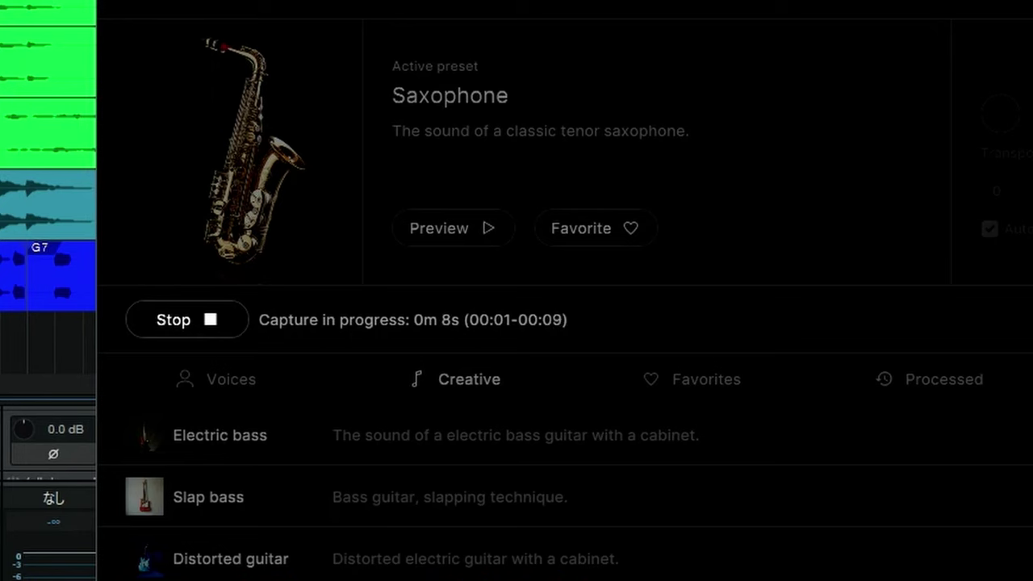
{"action": "key", "text": "space"}
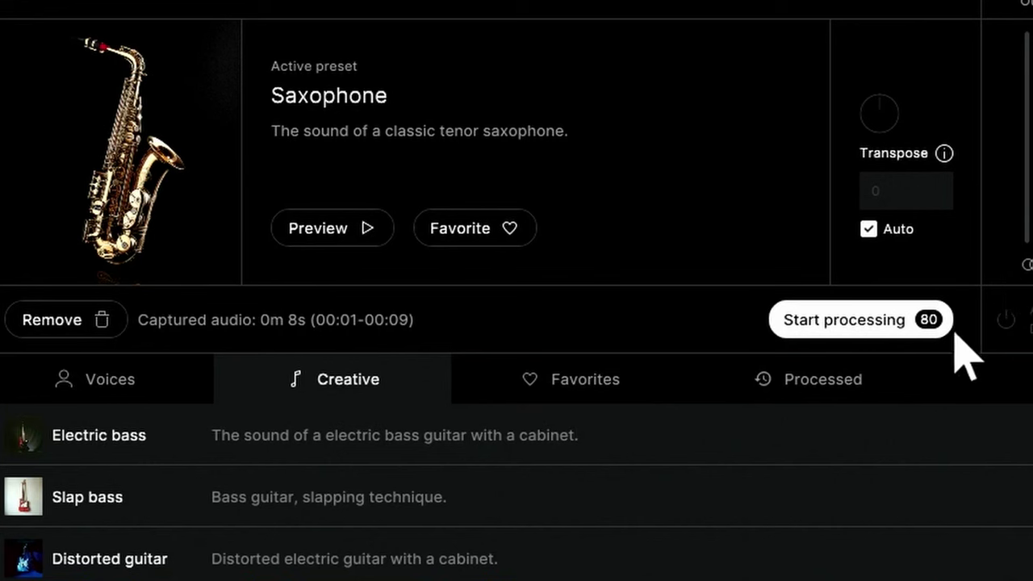
{"action": "left_click", "coordinate": [865, 327]}
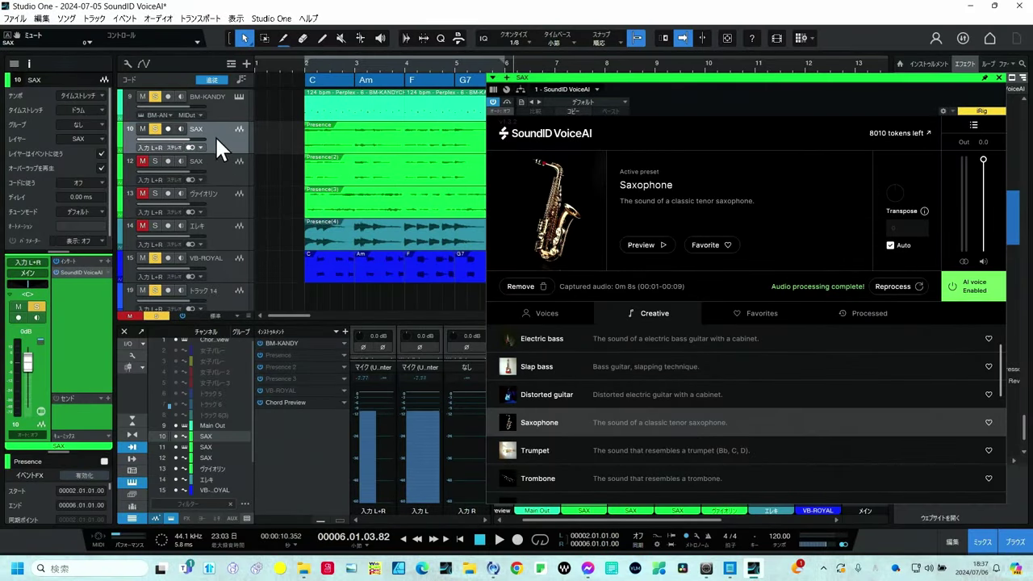
Play back the processed SAX track and the soloed トランペット track in turn from bar 2.
{"action": "left_click", "coordinate": [291, 64]}
{"action": "key", "text": "space"}
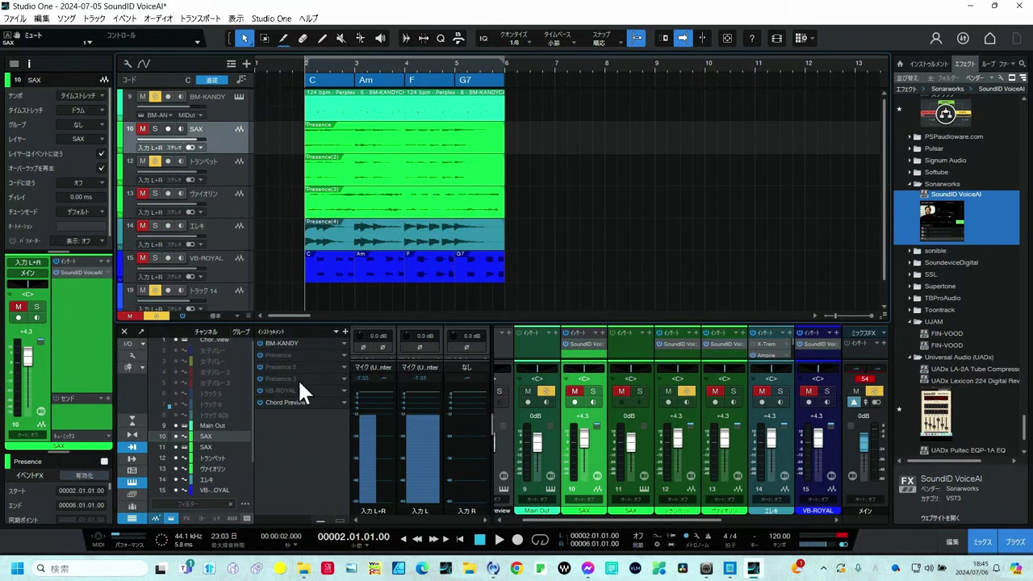
{"action": "left_click", "coordinate": [496, 542]}
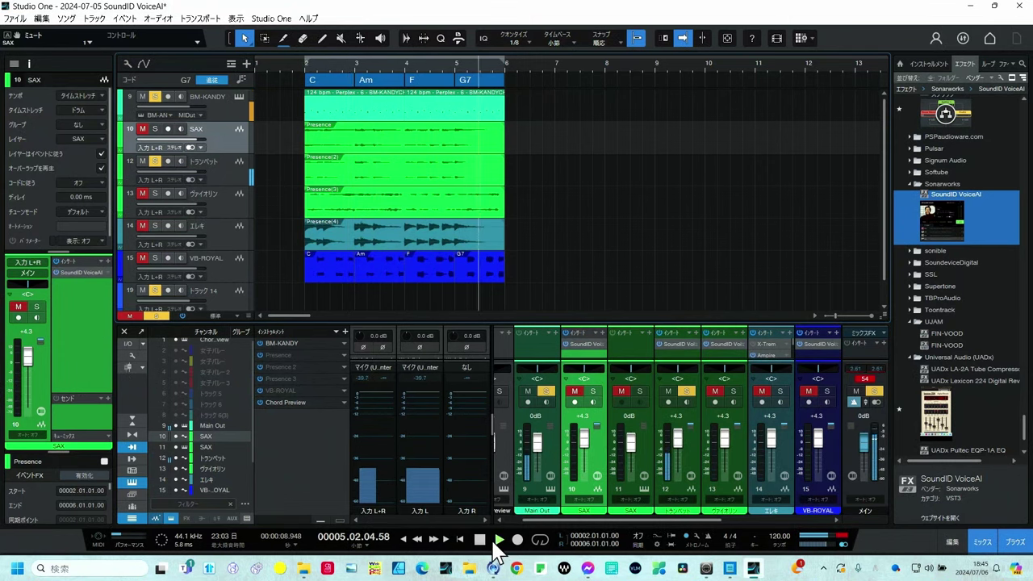
{"action": "left_click", "coordinate": [483, 540]}
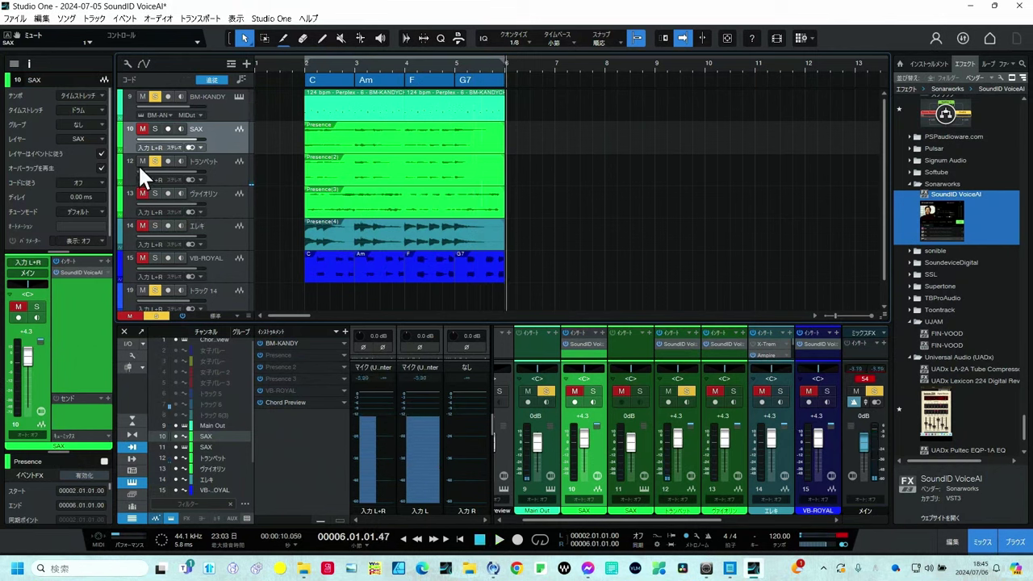
Mute the トランペット track, solo ヴァイオリン and play the processed violin from bar 2.
{"action": "left_click", "coordinate": [140, 161]}
{"action": "left_click", "coordinate": [155, 193]}
{"action": "double_click", "coordinate": [297, 62]}
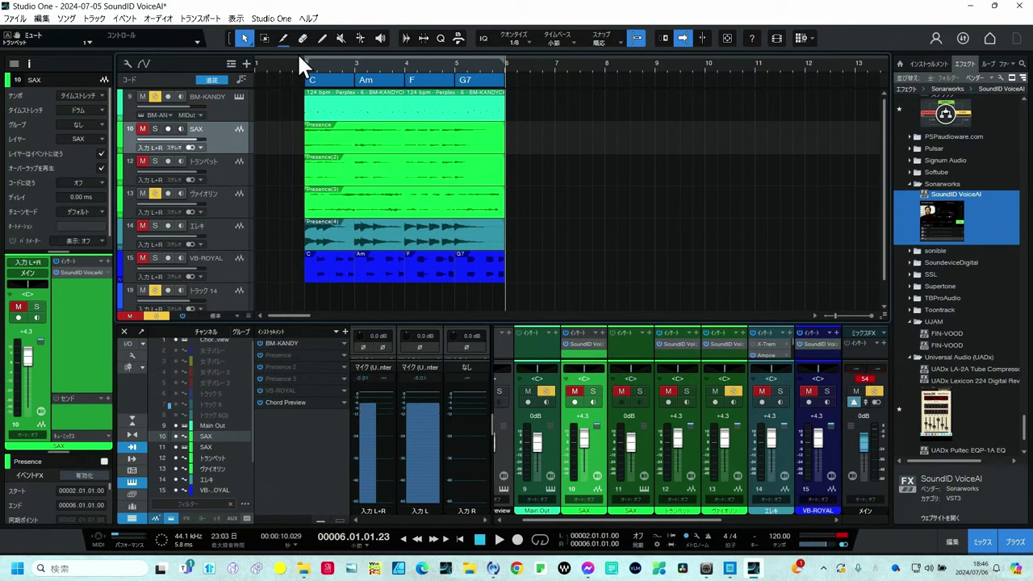
{"action": "key", "text": "space"}
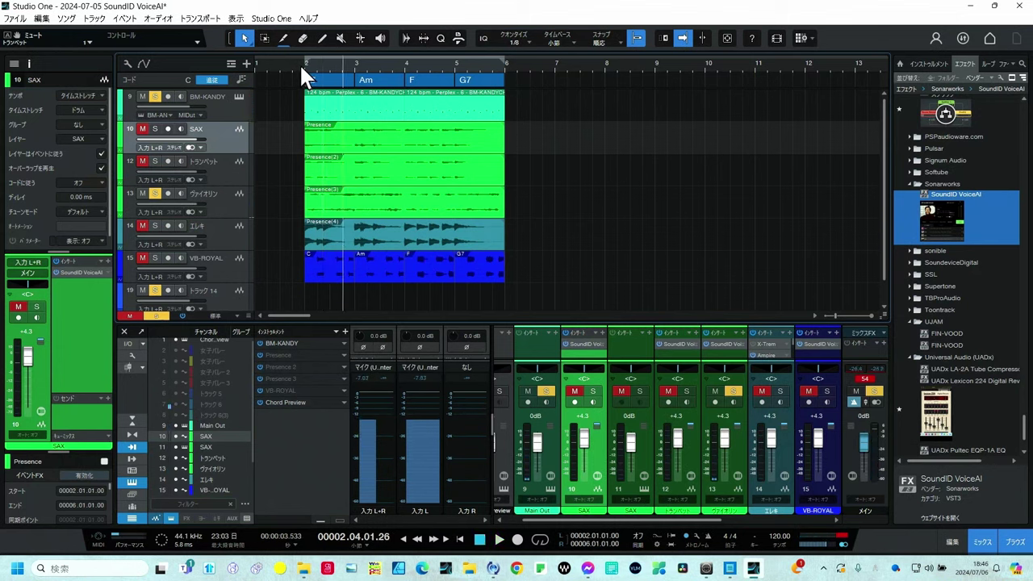
{"action": "key", "text": "space"}
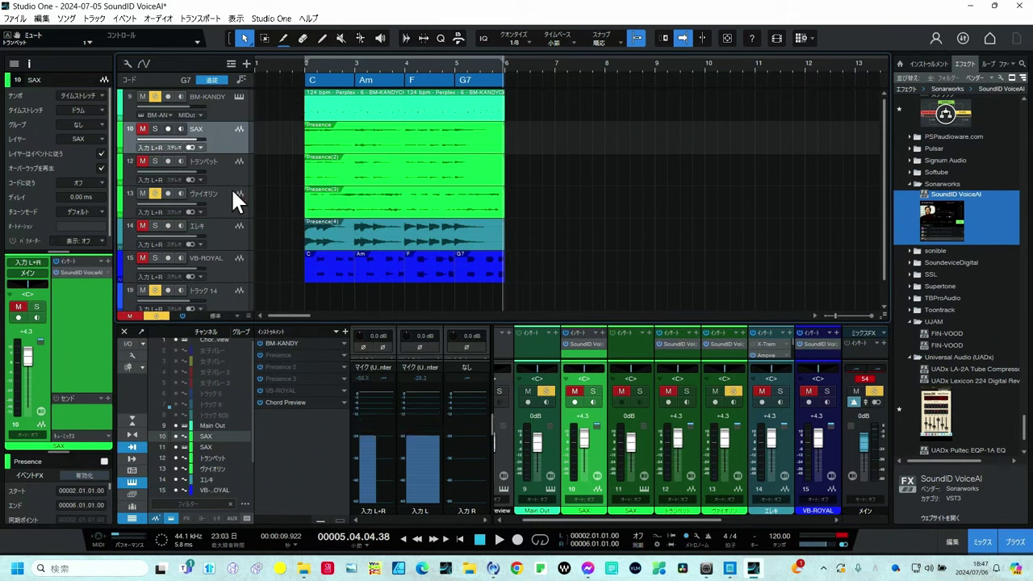
Switch the solo from ヴァイオリン to エレキ and play the processed guitar from bar 2.
{"action": "left_click", "coordinate": [156, 225]}
{"action": "left_click", "coordinate": [156, 193]}
{"action": "left_click", "coordinate": [303, 64]}
{"action": "key", "text": "space"}
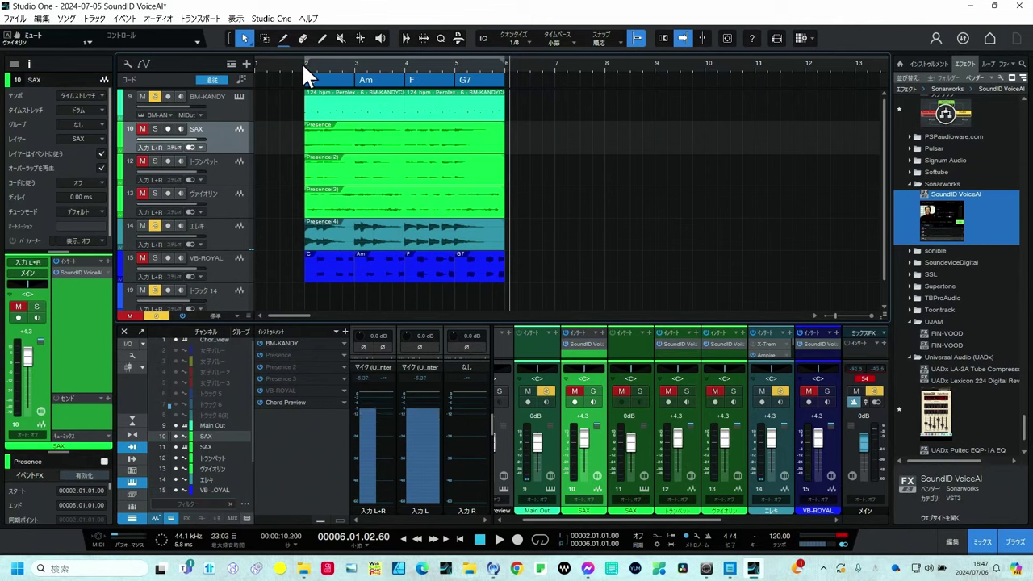
Mute the エレキ track, solo VB-ROYAL and play the processed bass from bar 2.
{"action": "left_click", "coordinate": [142, 225]}
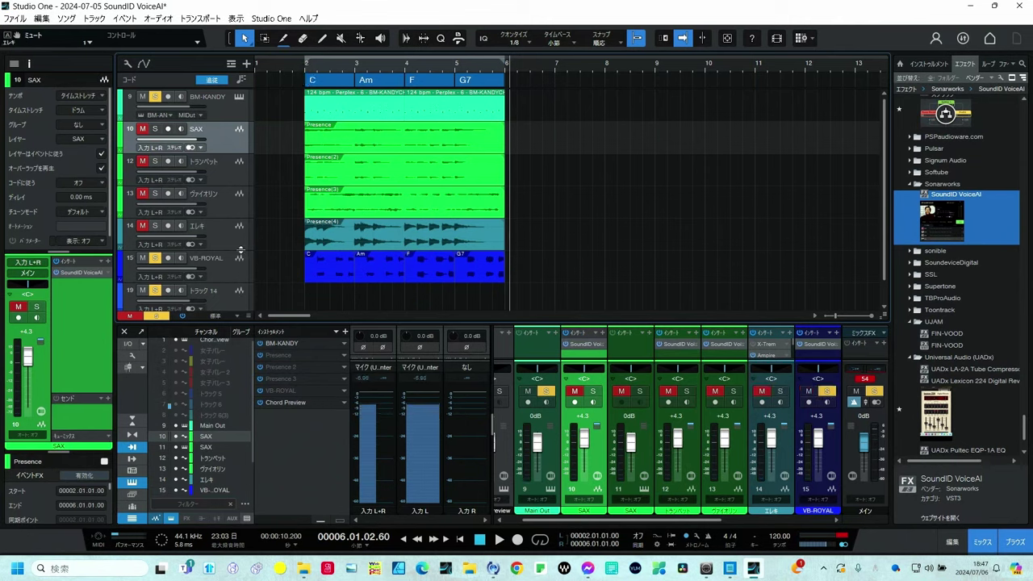
{"action": "left_click", "coordinate": [304, 63]}
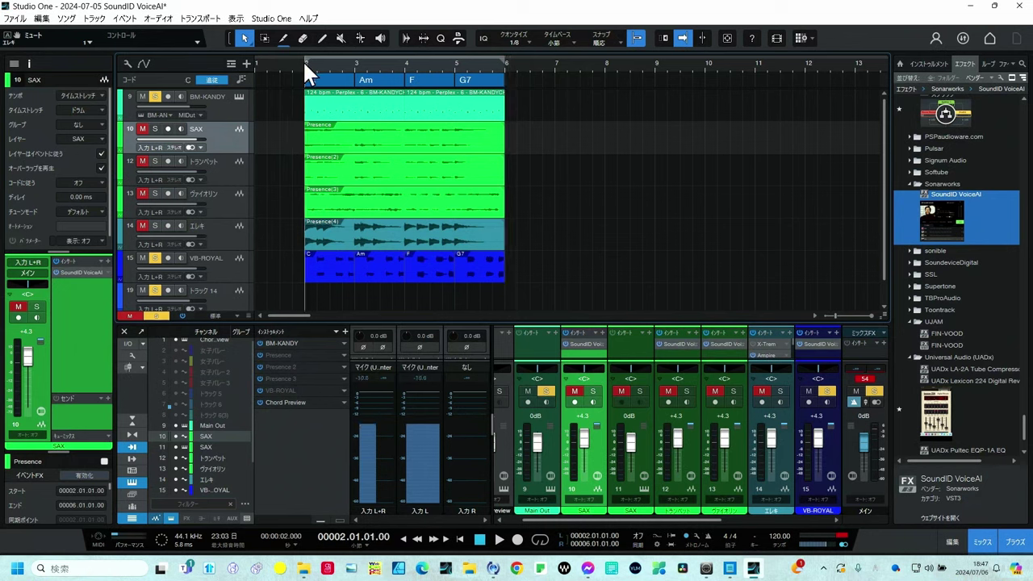
{"action": "key", "text": "space"}
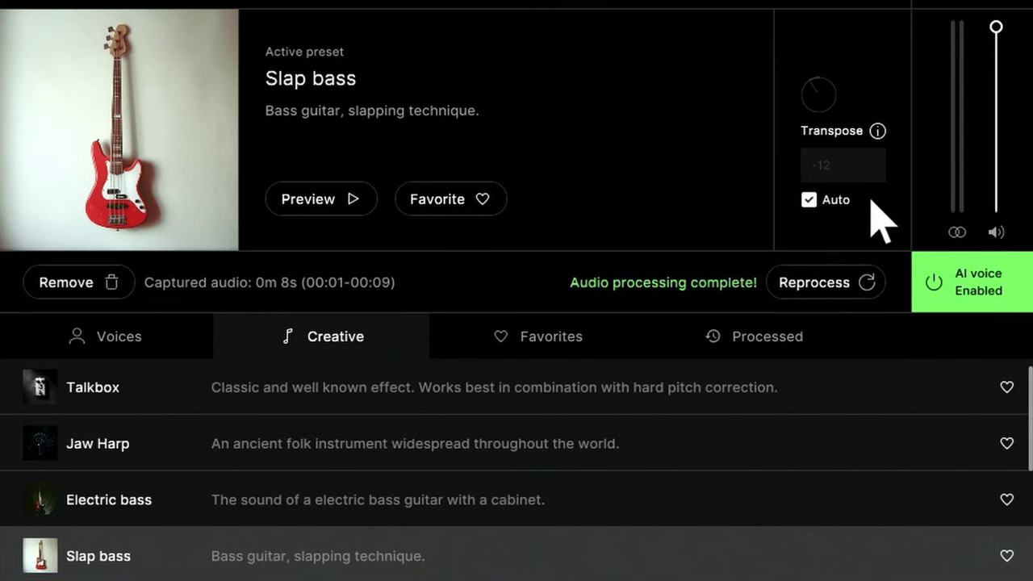
Reprocess the VB-ROYAL track's Slap bass sound with automatic transpose off and Transpose set to 0, and play it back.
{"action": "left_click", "coordinate": [809, 200]}
{"action": "left_click_drag", "start_coordinate": [848, 167], "coordinate": [810, 167]}
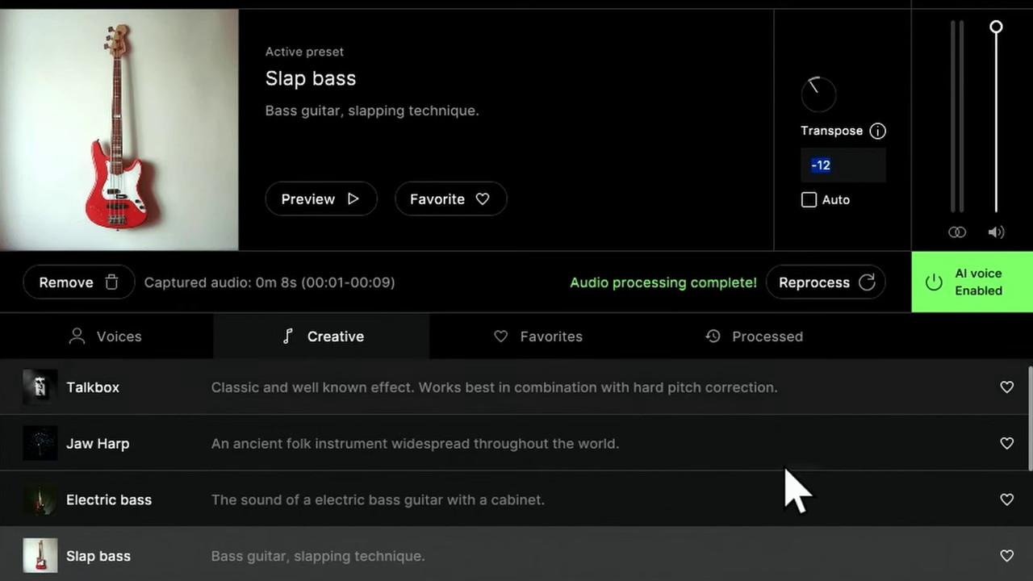
{"action": "type", "text": "0"}
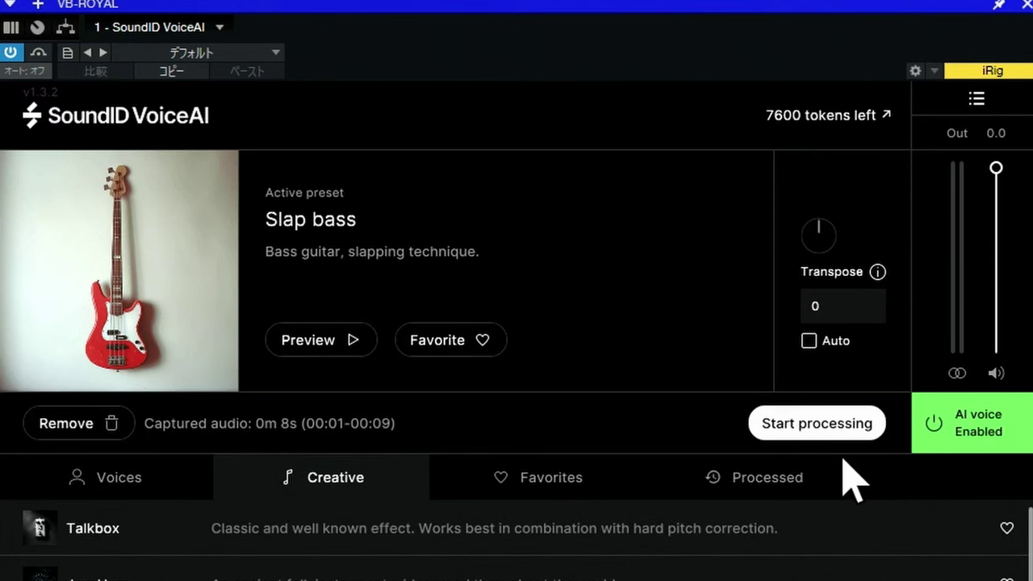
{"action": "left_click", "coordinate": [839, 428]}
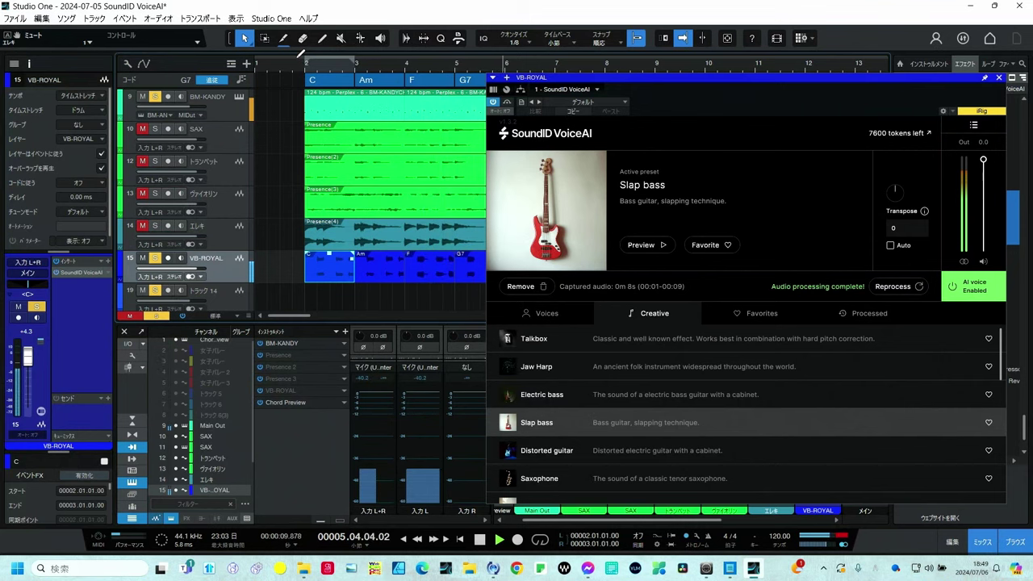
{"action": "key", "text": "space"}
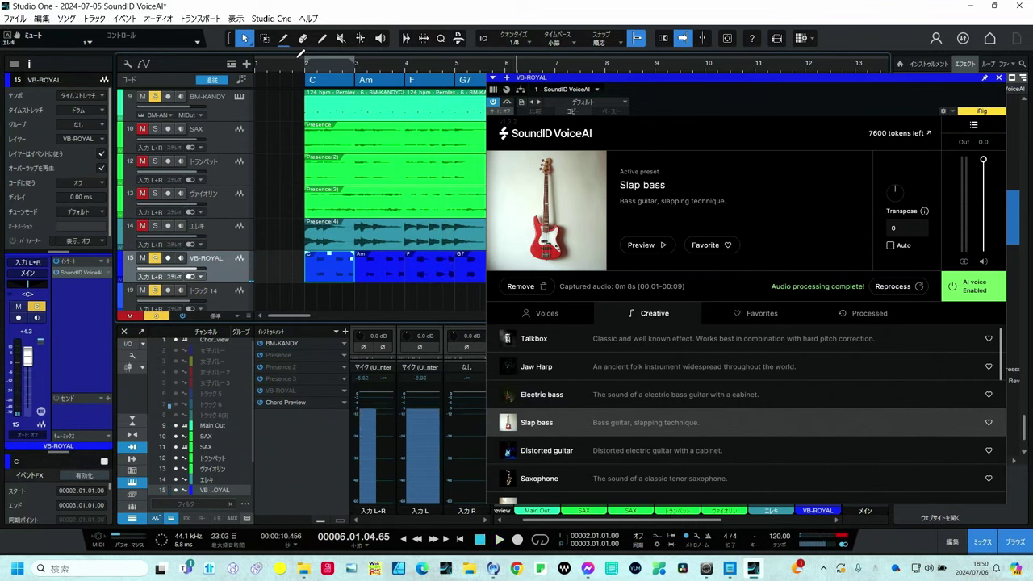